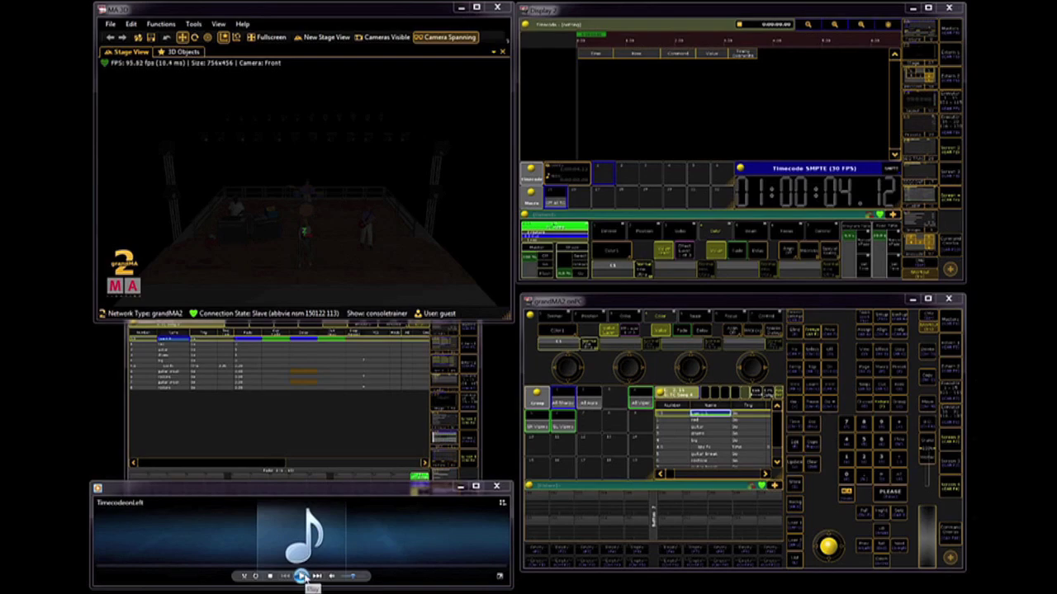
Play the TimecodeonLeft audio track to check the incoming SMPTE timecode
left_click(302, 576)
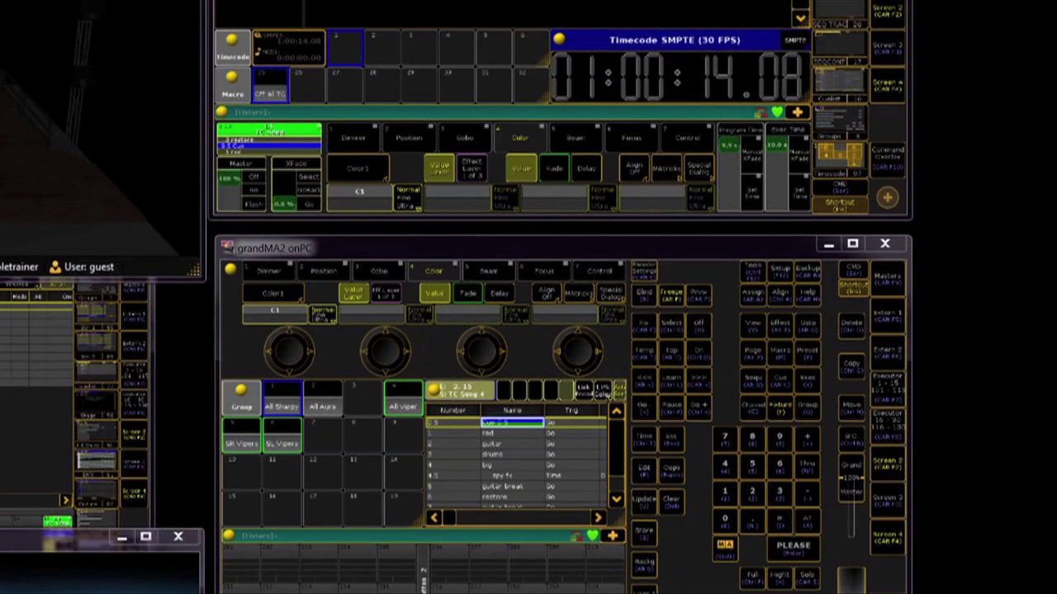
Store a new timecode show in slot 1 of the timecode pool and select it
left_click(651, 533)
left_click(343, 43)
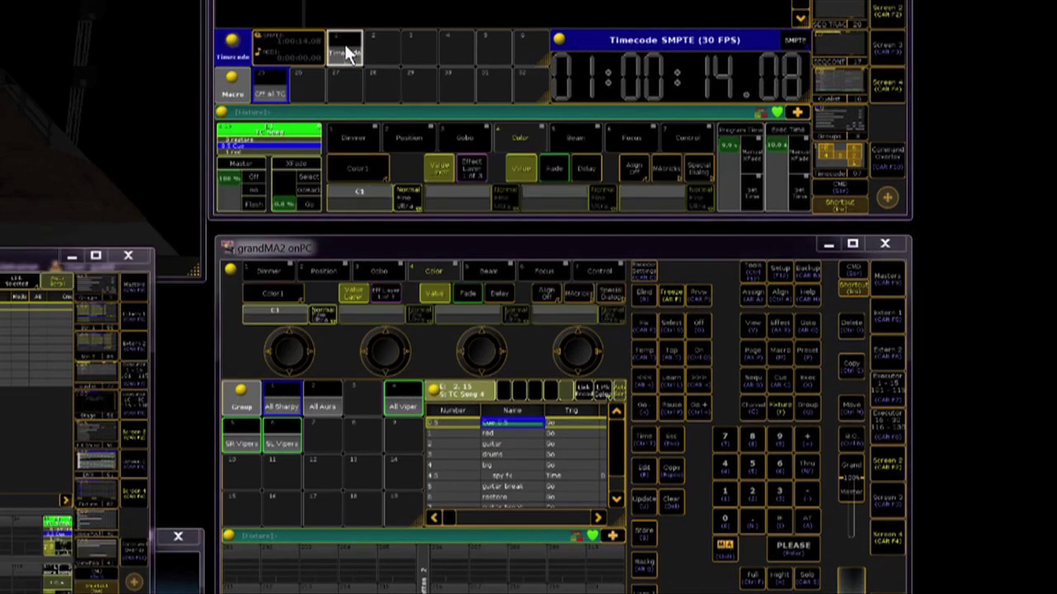
left_click(673, 324)
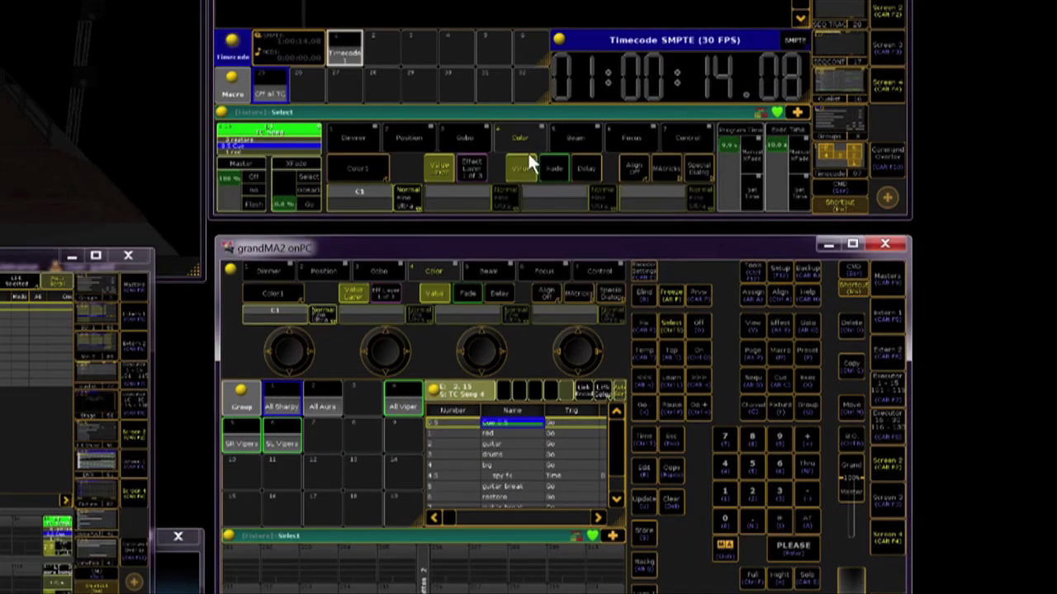
left_click(350, 48)
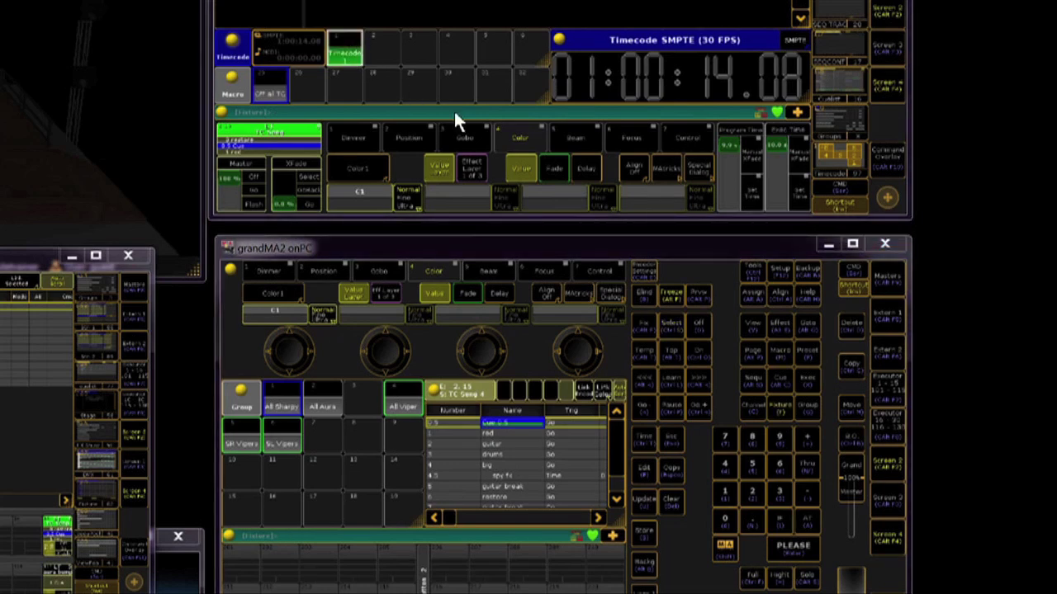
Open timecode show 1 for editing and name it Training in its timecode options
left_click(645, 471)
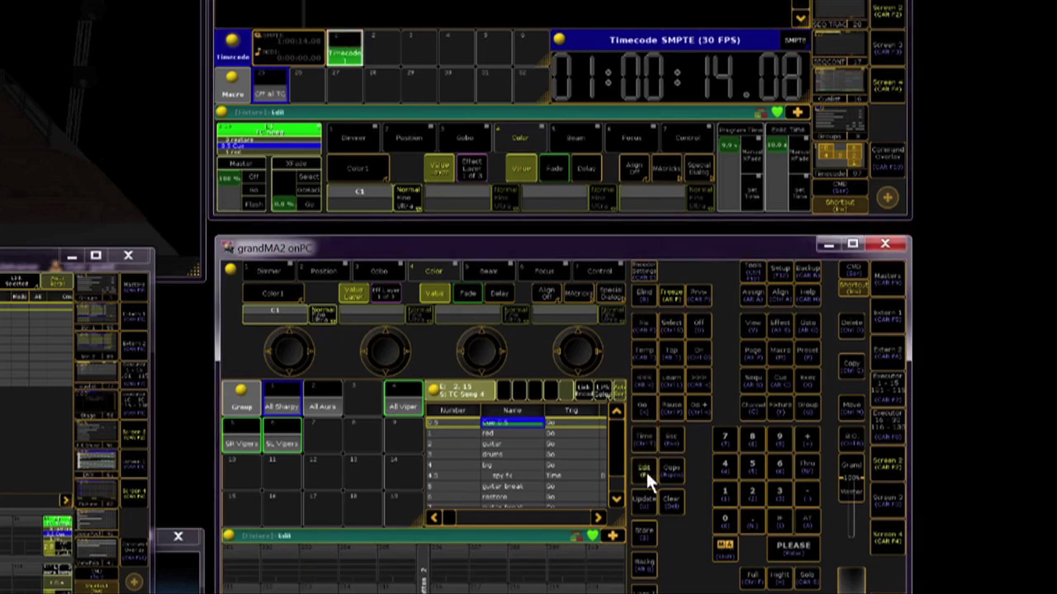
left_click(345, 49)
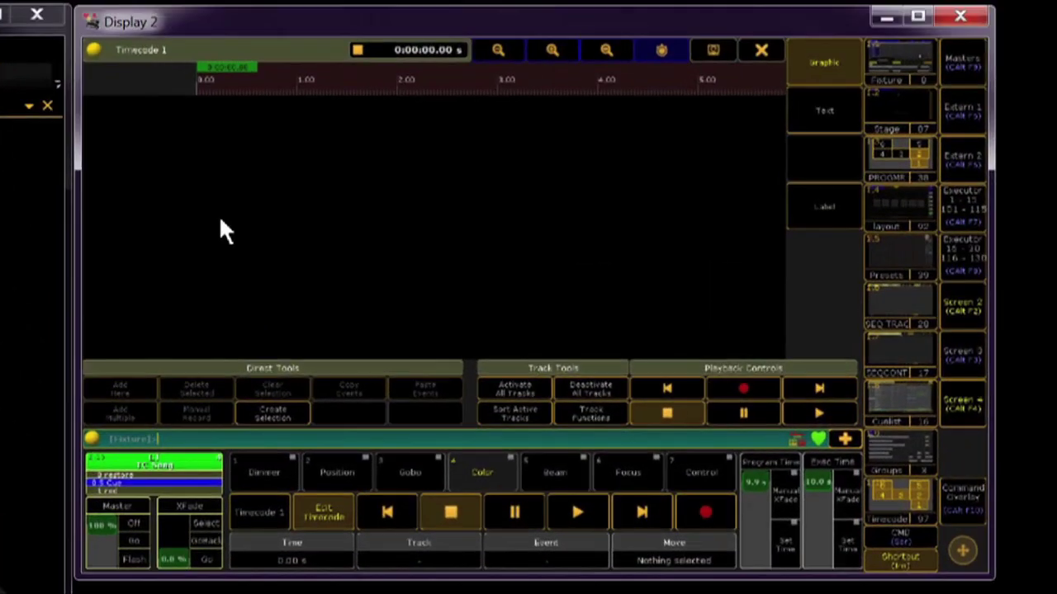
left_click(93, 50)
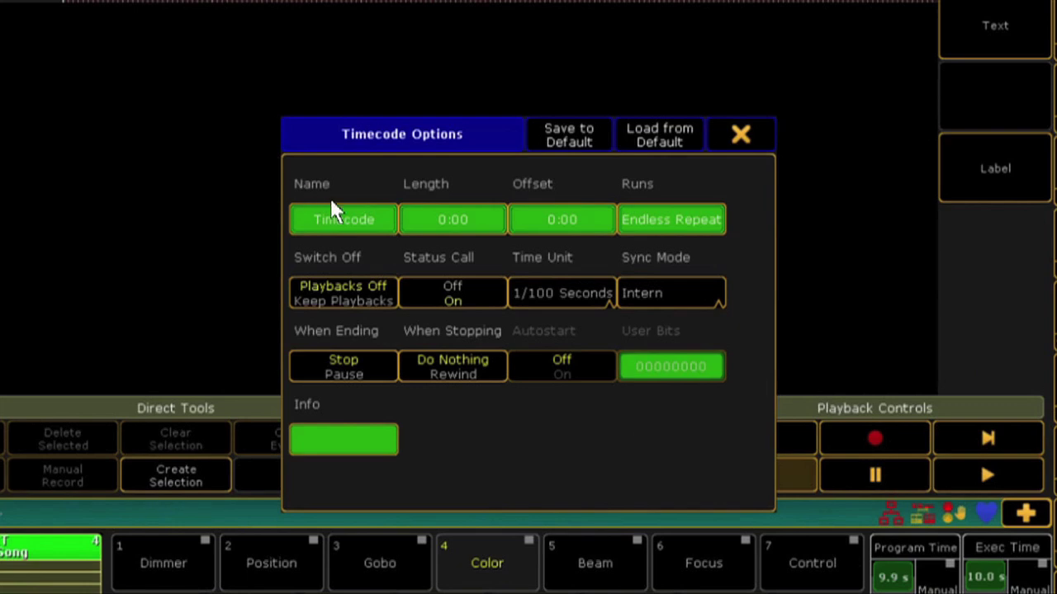
left_click(346, 227)
type("T")
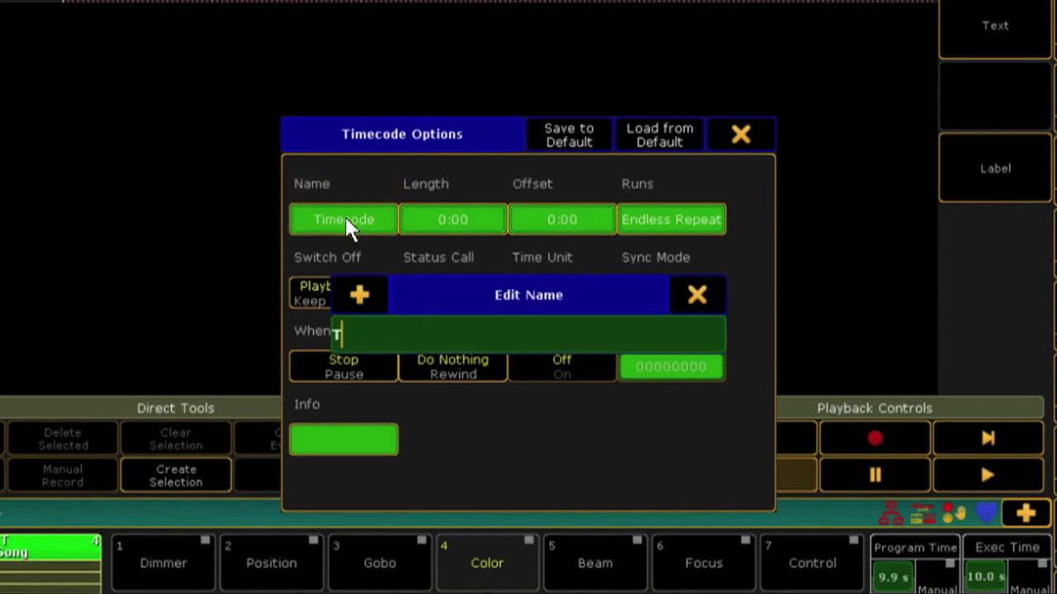
type("raining")
key("Return")
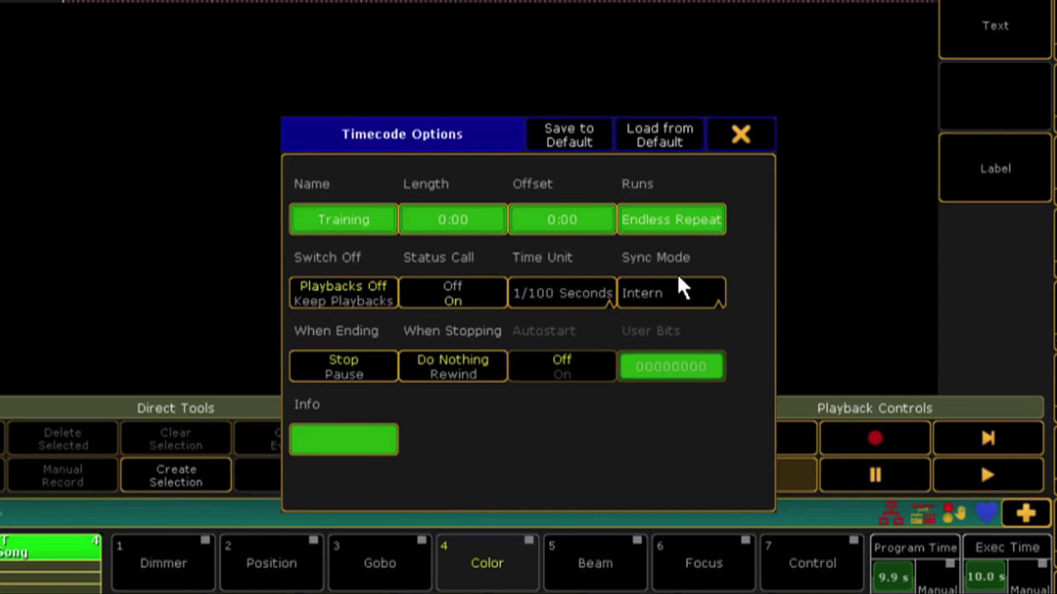
Set the timecode show's sync mode to SMPTE and its time unit to 30 FPS
left_click(697, 297)
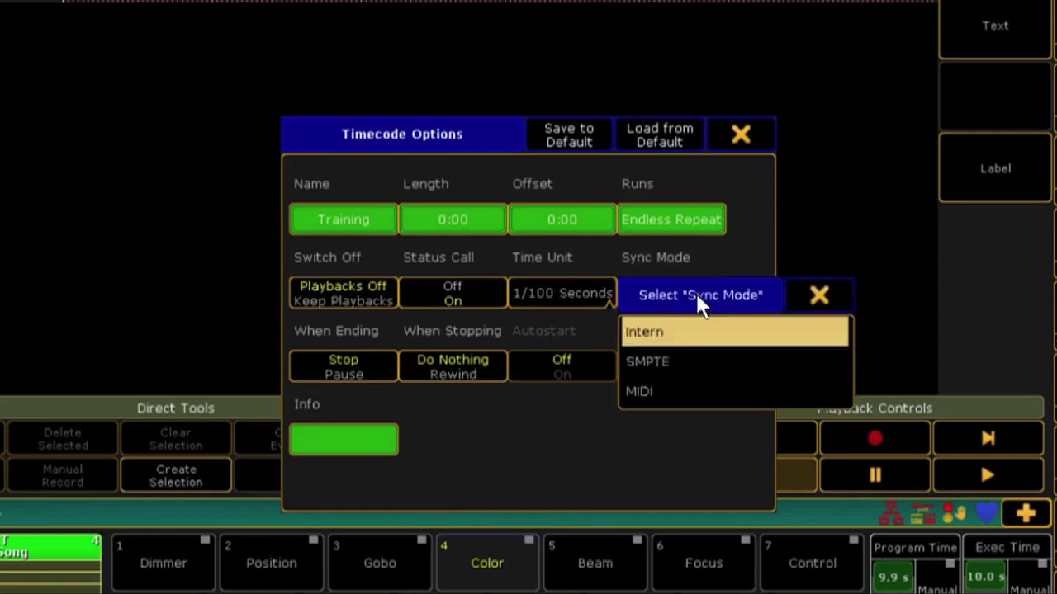
left_click(727, 363)
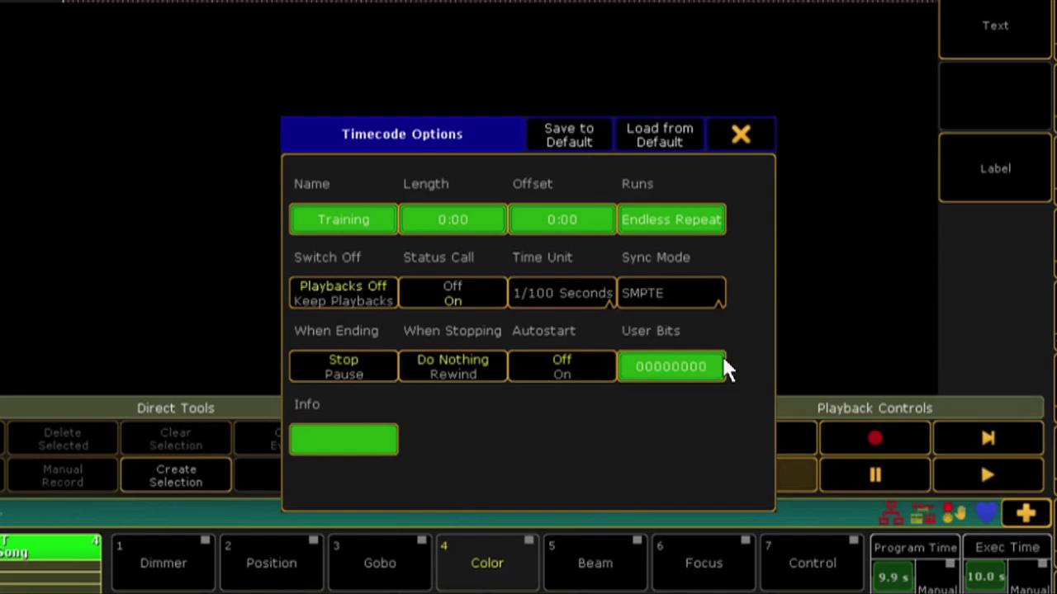
left_click(586, 292)
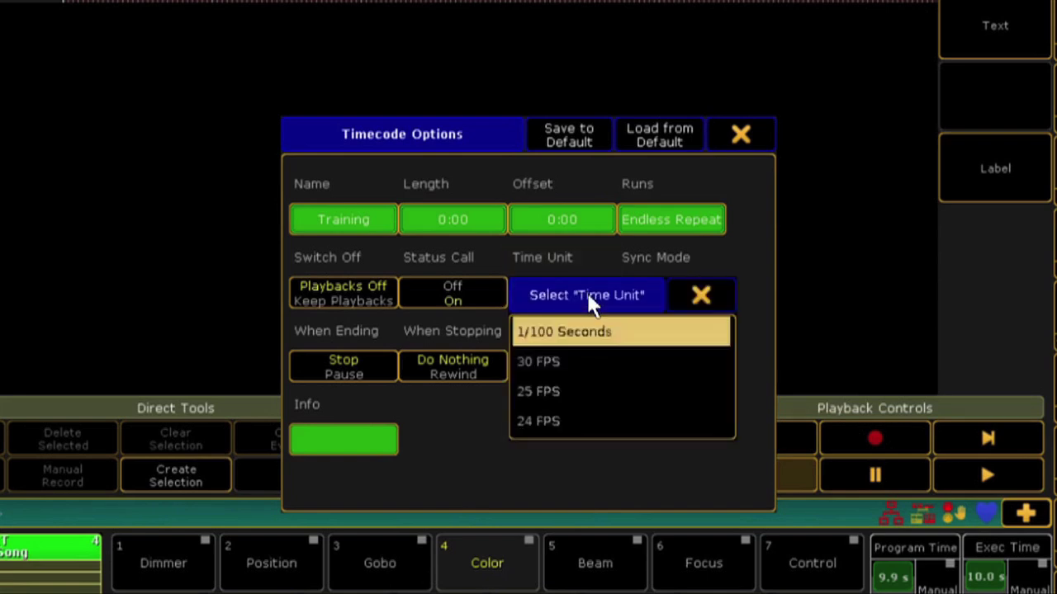
left_click(621, 367)
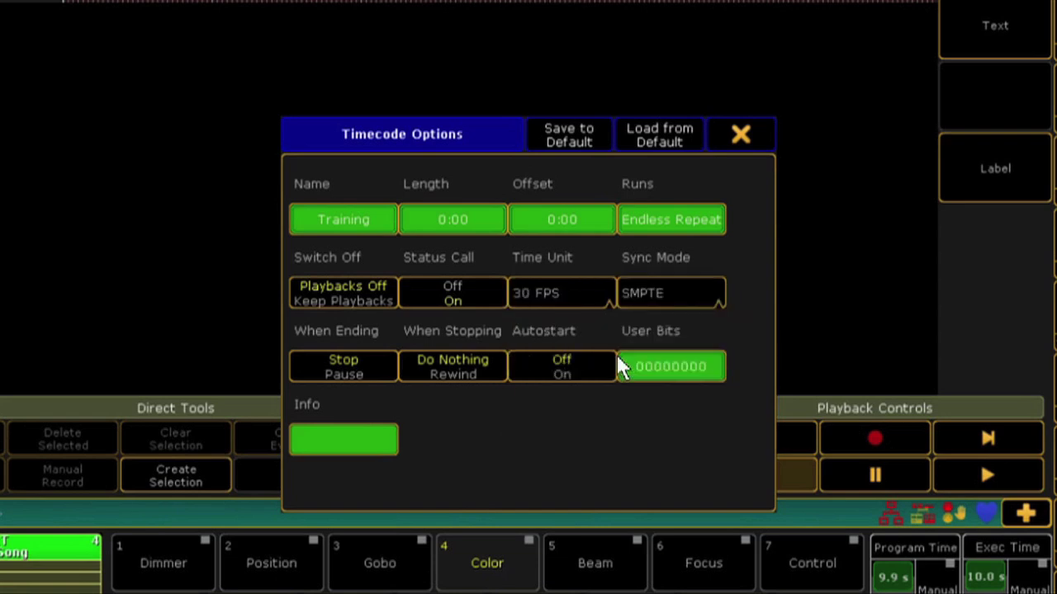
left_click(477, 299)
left_click(380, 300)
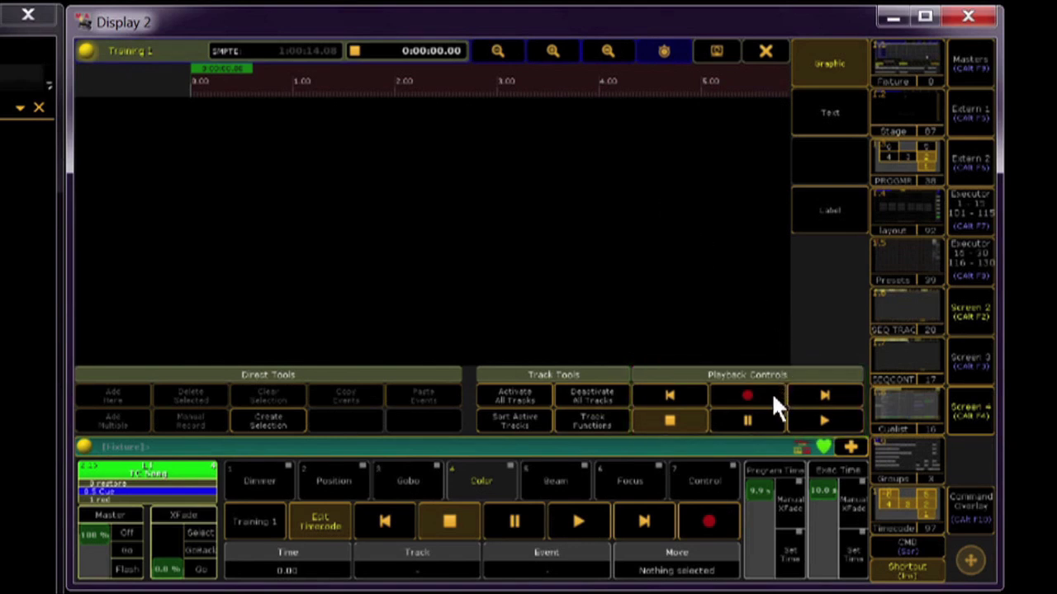
Record the Training timecode show while the TimecodeonLeft audio track plays, and stop the recording at the end
left_click(715, 520)
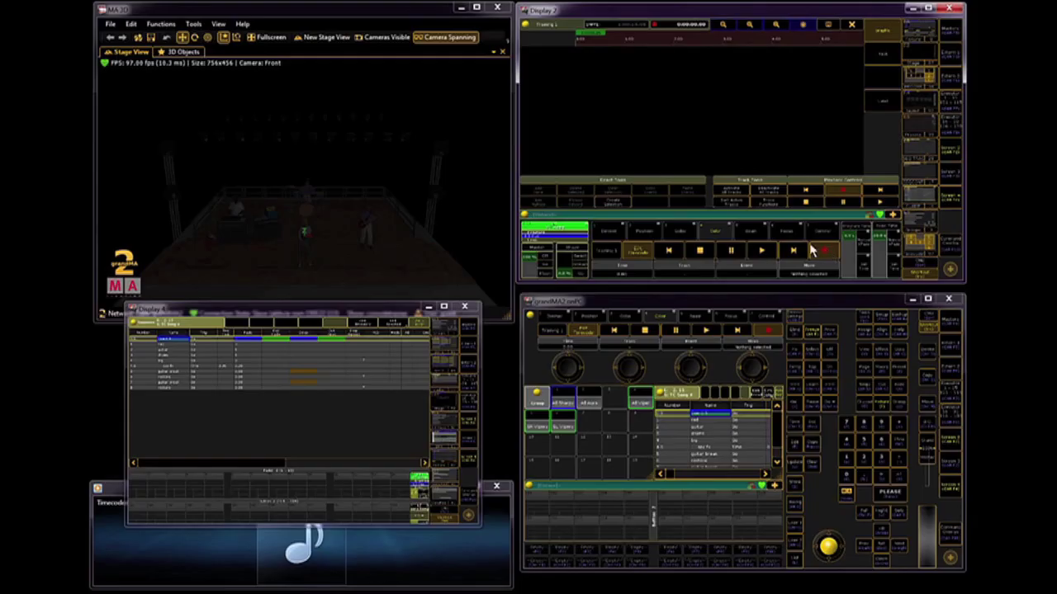
left_click(114, 490)
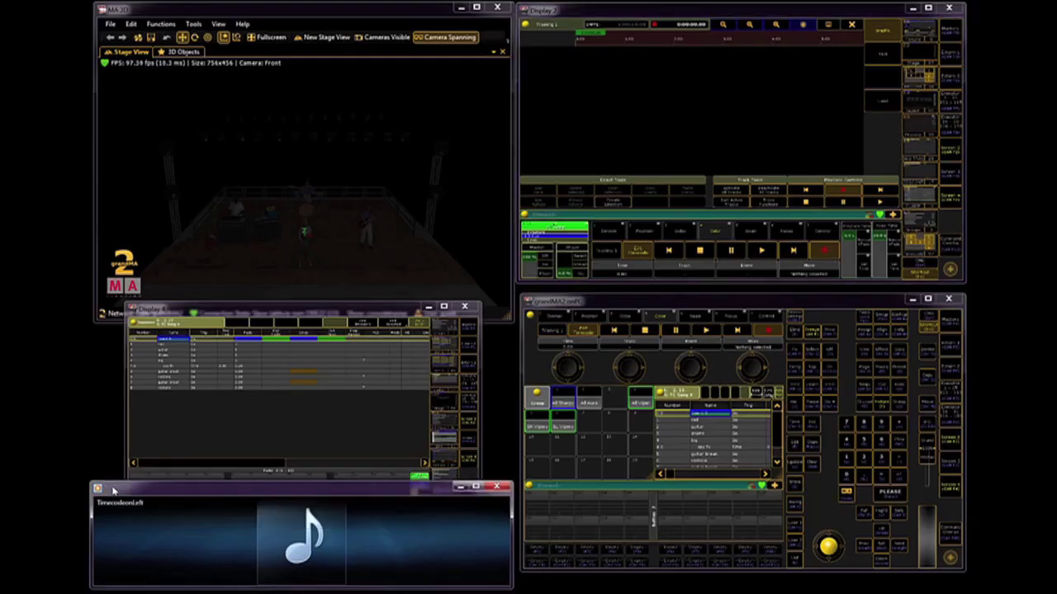
left_click(302, 576)
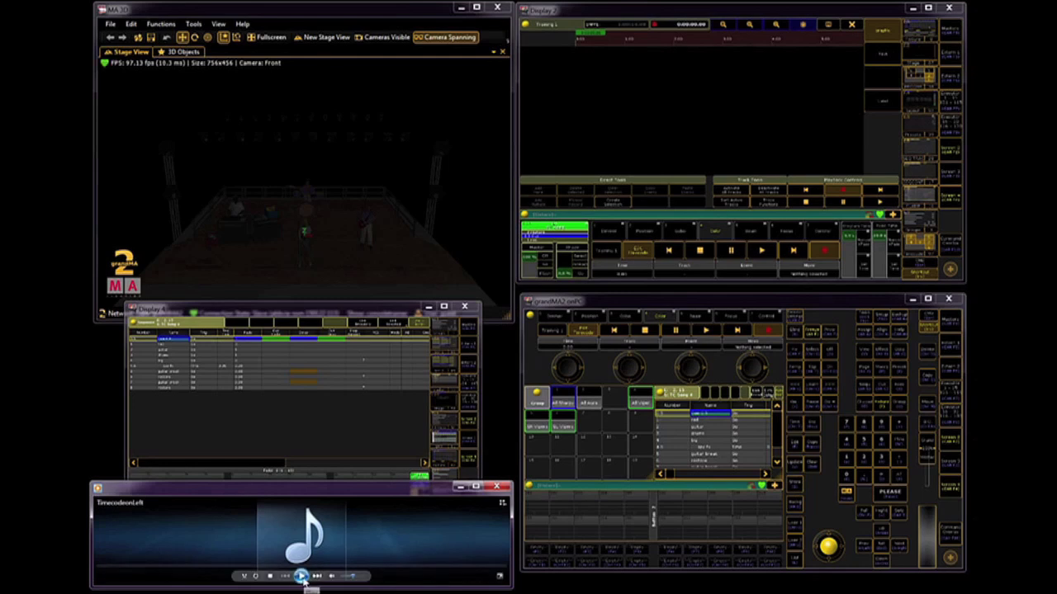
left_click(828, 253)
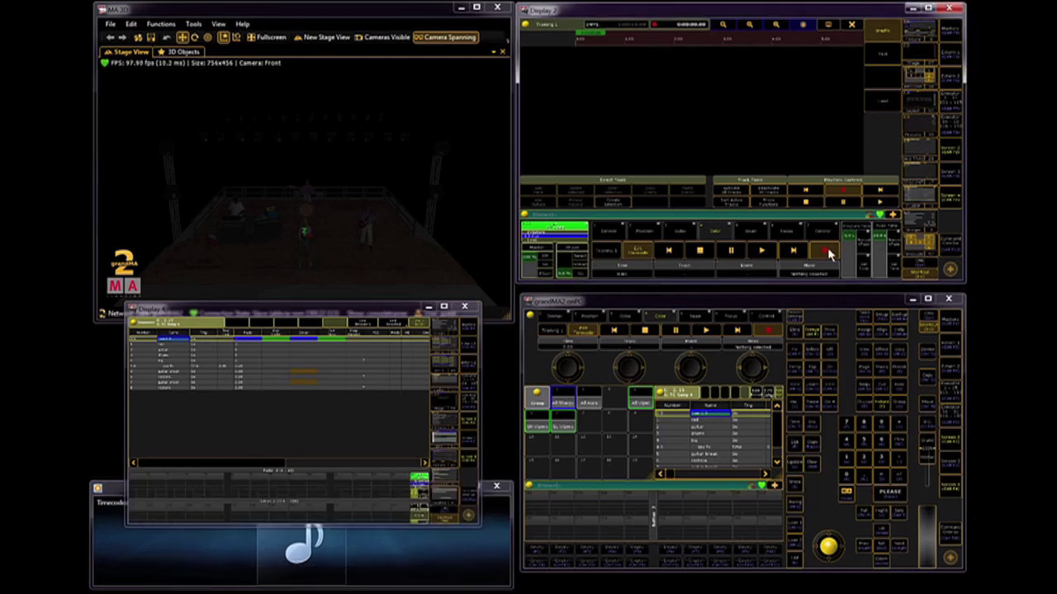
left_click(303, 578)
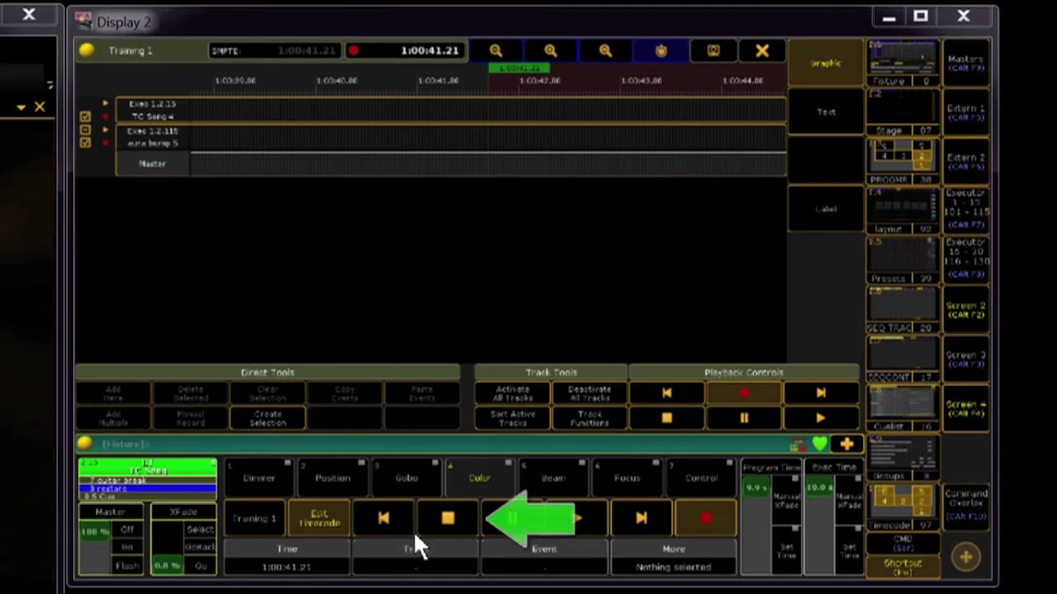
left_click(443, 522)
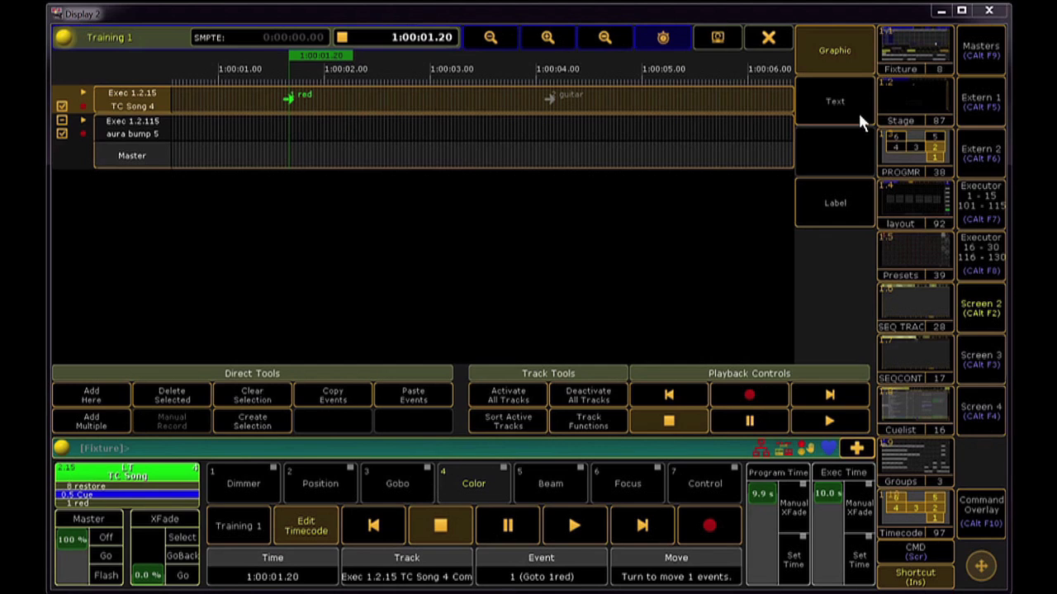
Show the recorded events as text and move the Cue 2 'guitar' event to 1h3.15
left_click(858, 111)
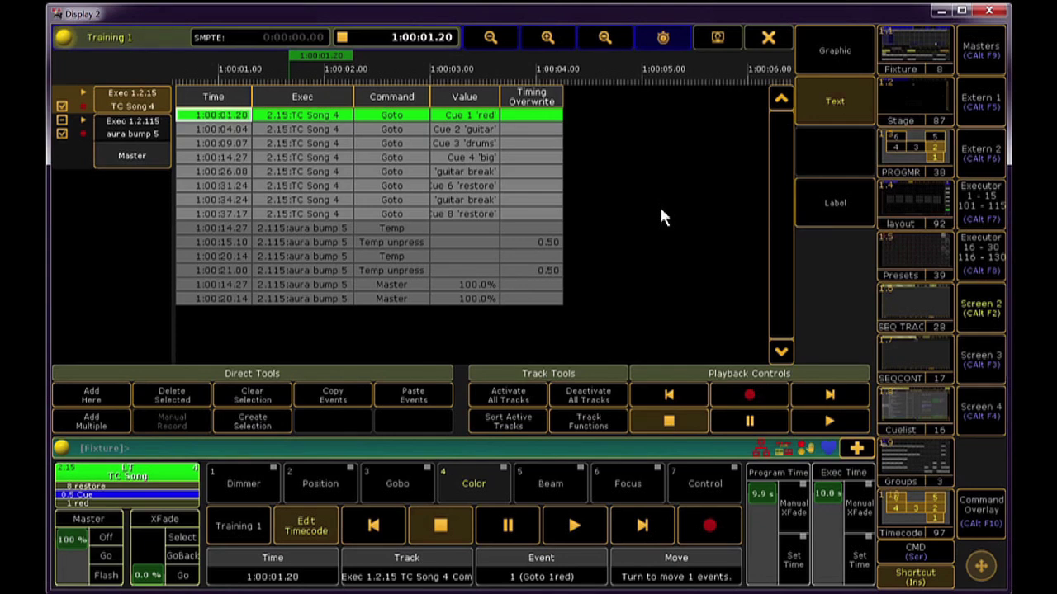
left_click(492, 135)
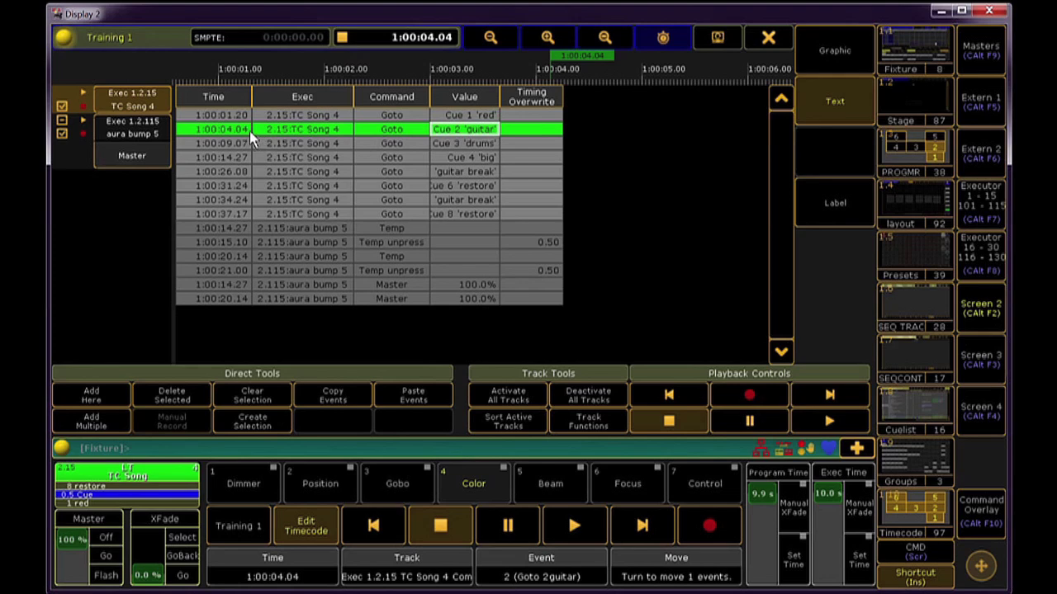
left_click(246, 135)
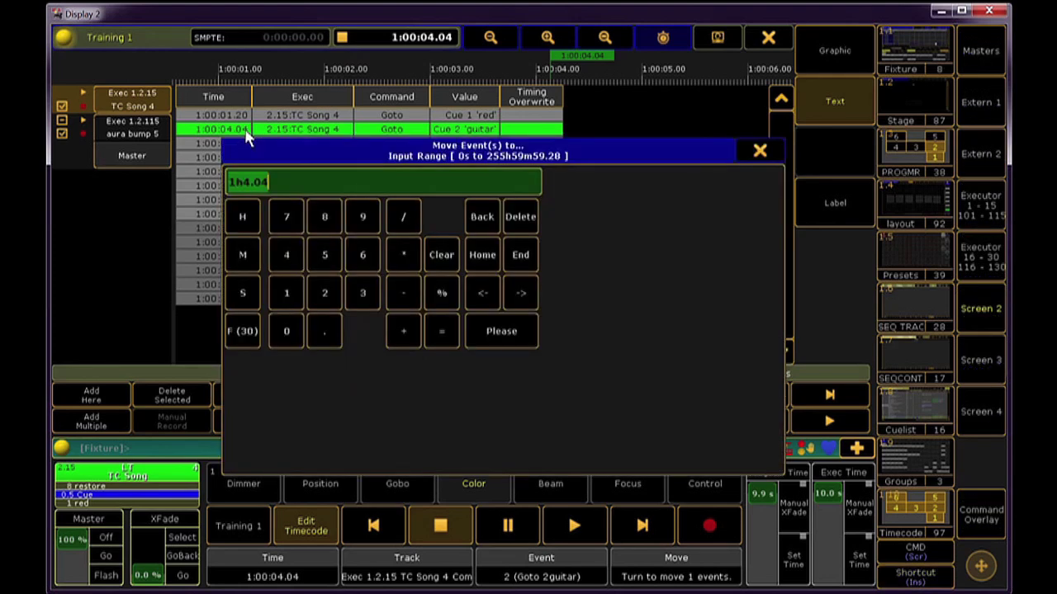
key("End")
key("BackSpace")
key("BackSpace")
key("BackSpace")
key("BackSpace")
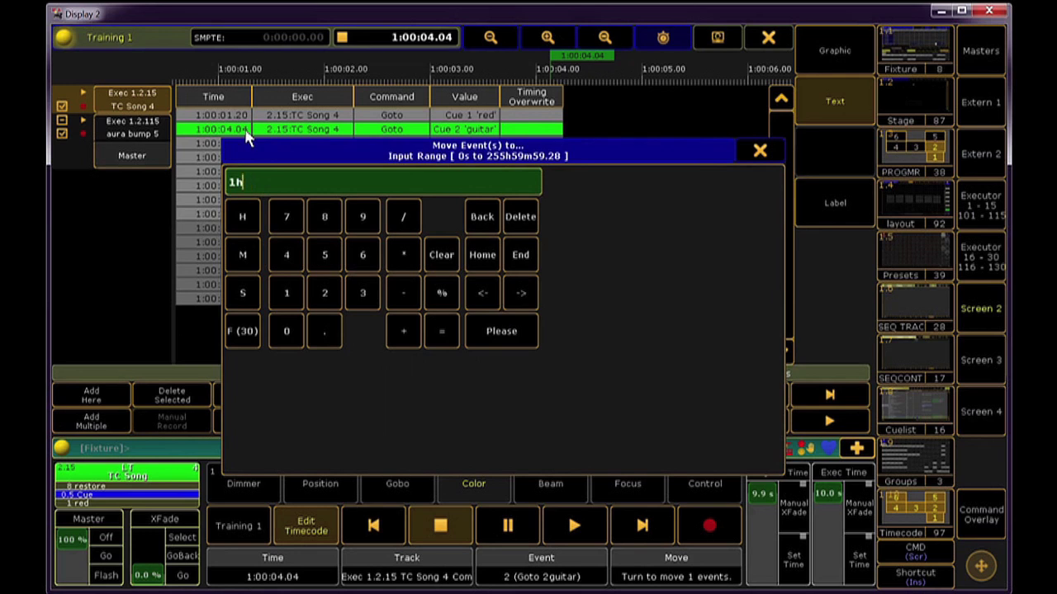
type("3.15")
key("Return")
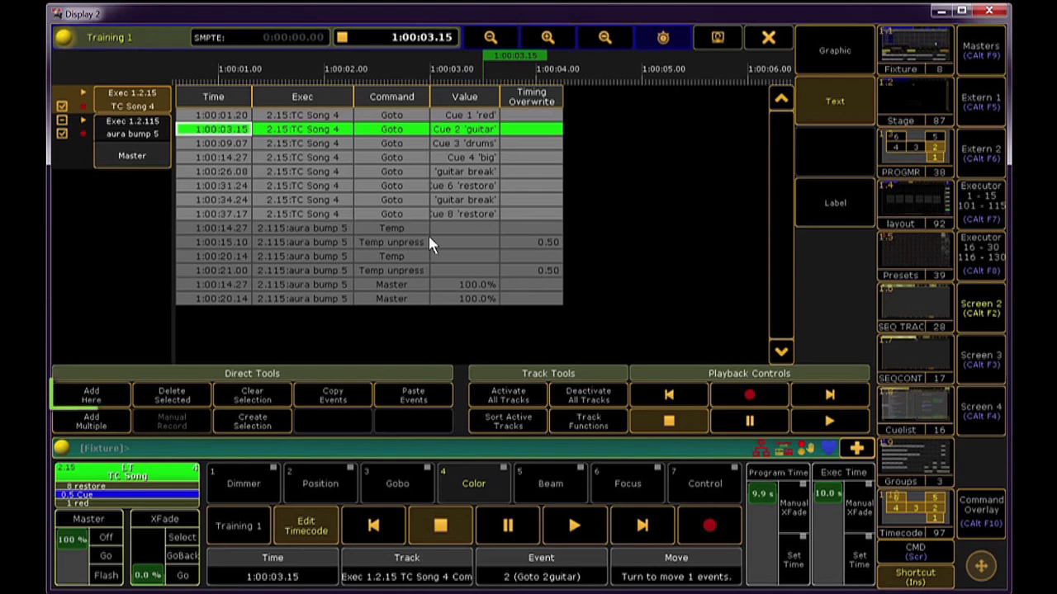
Add a TC Song 4 event directly after the Cue 2 'guitar' event and assign Cue 0.5 to it
left_click(113, 396)
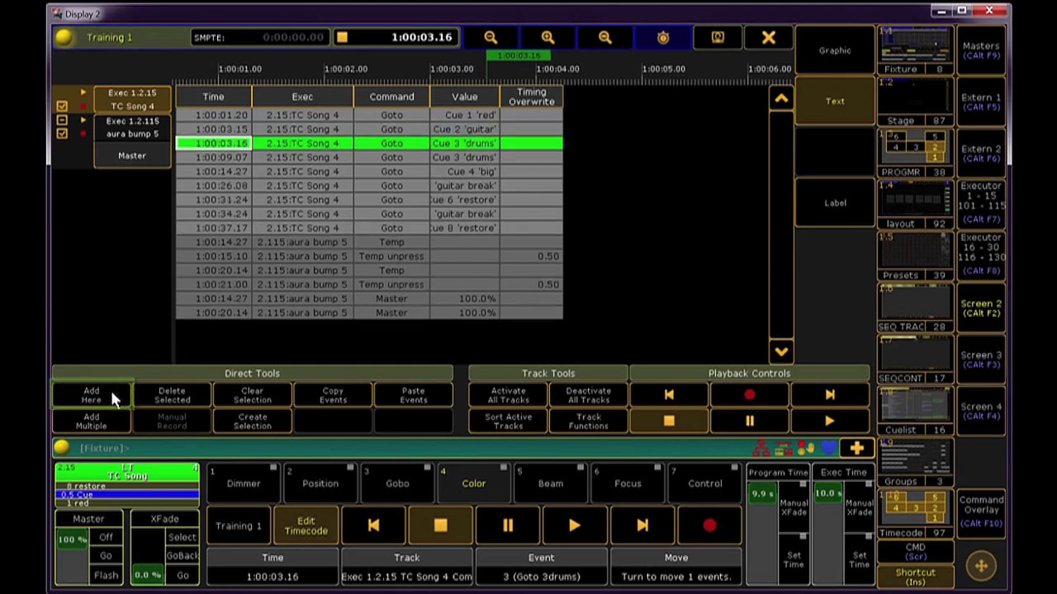
left_click(494, 148)
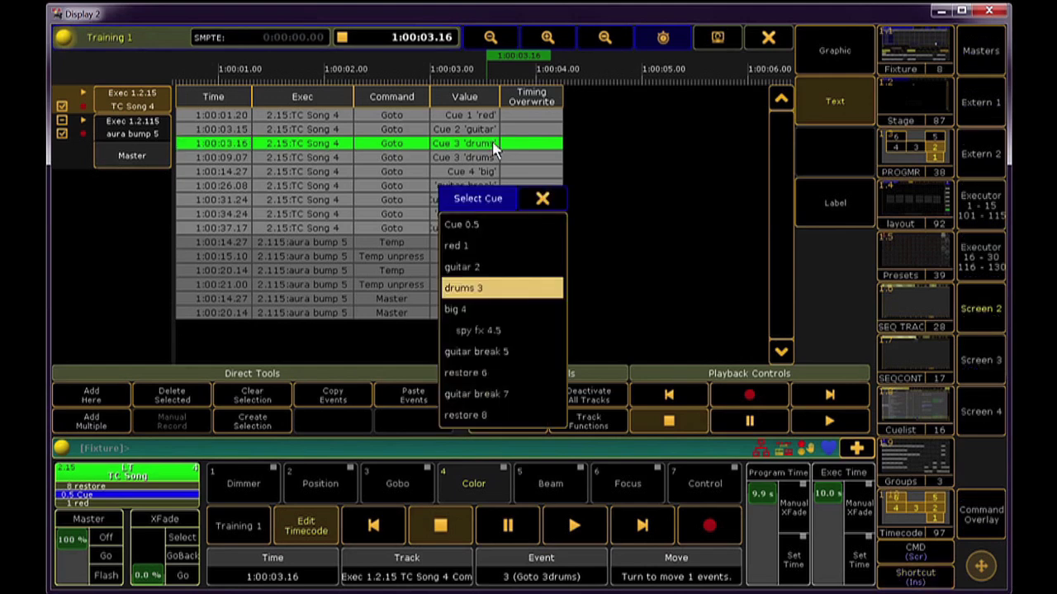
left_click(497, 231)
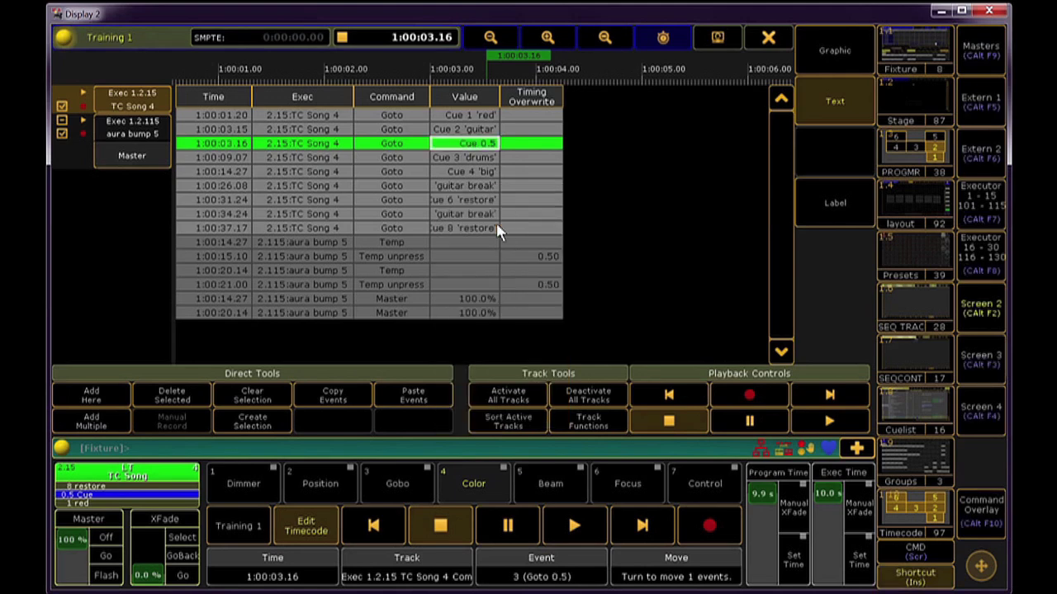
Move the Cue 0.5 event to the time 1h
left_click(246, 144)
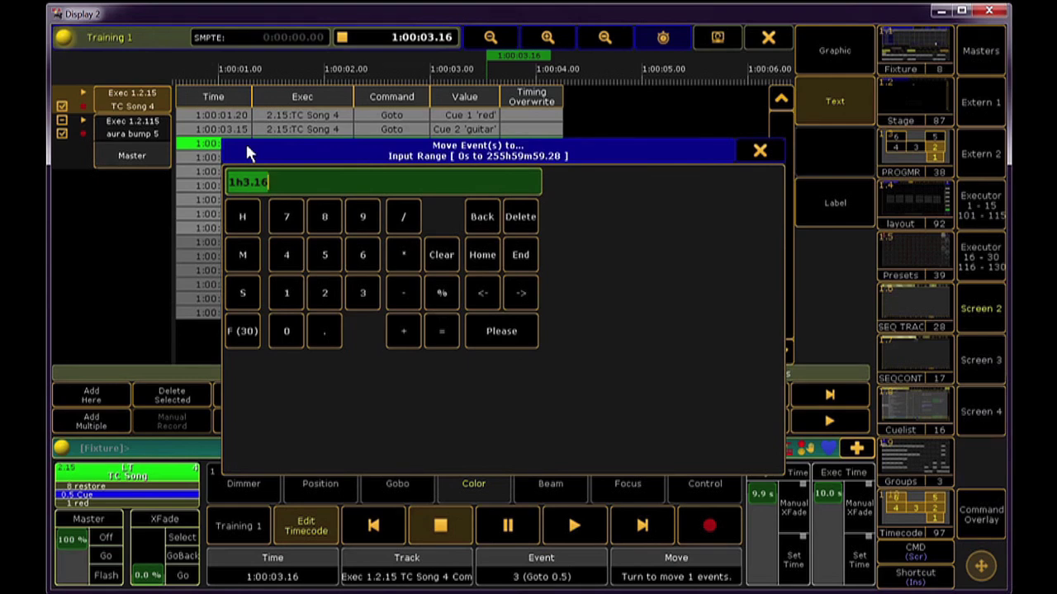
key("End")
key("BackSpace")
key("BackSpace")
key("BackSpace")
key("BackSpace")
key("Return")
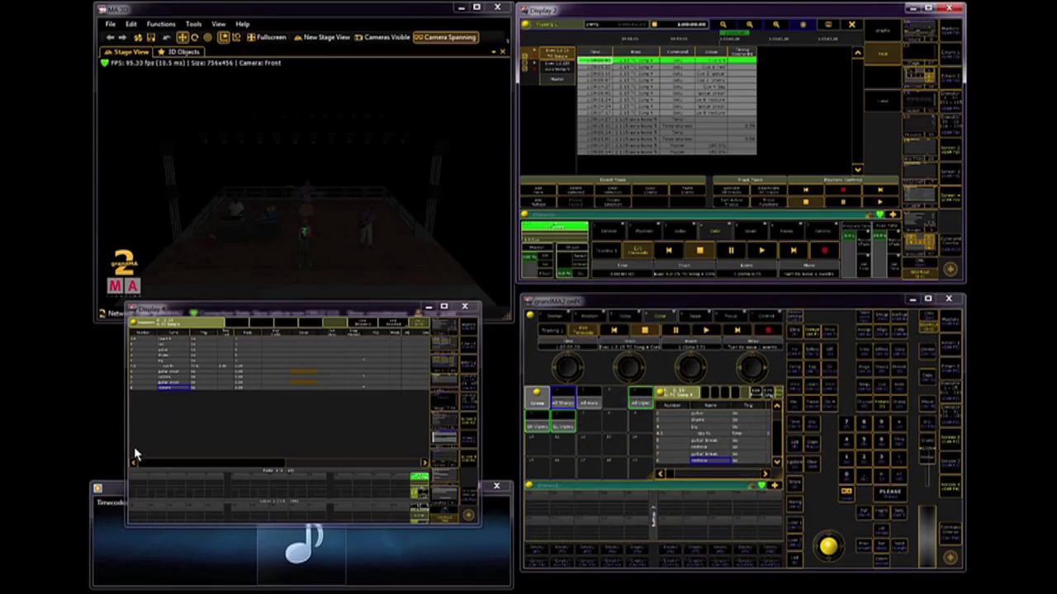
Rewind the TimecodeonLeft audio track to its beginning and start playback of the Training timecode show
left_click(117, 490)
mouse_move(244, 570)
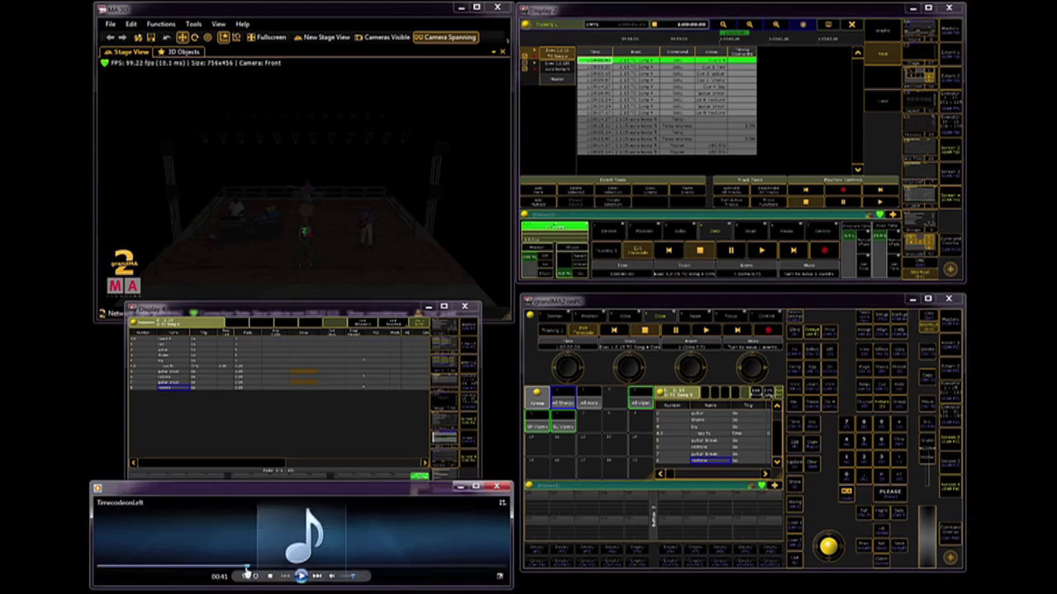
left_click_drag(246, 572, 99, 571)
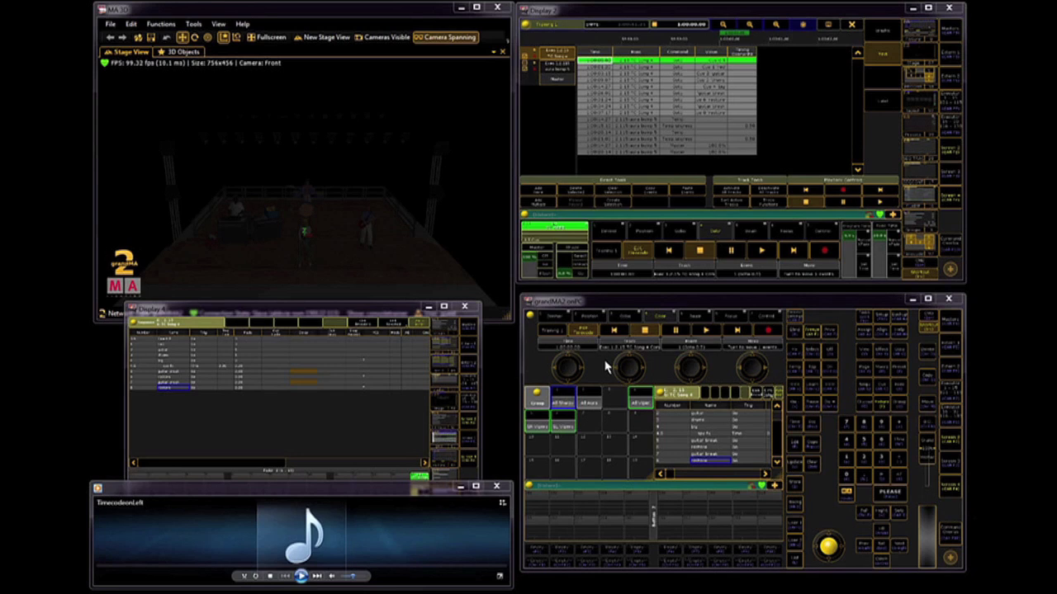
left_click(765, 249)
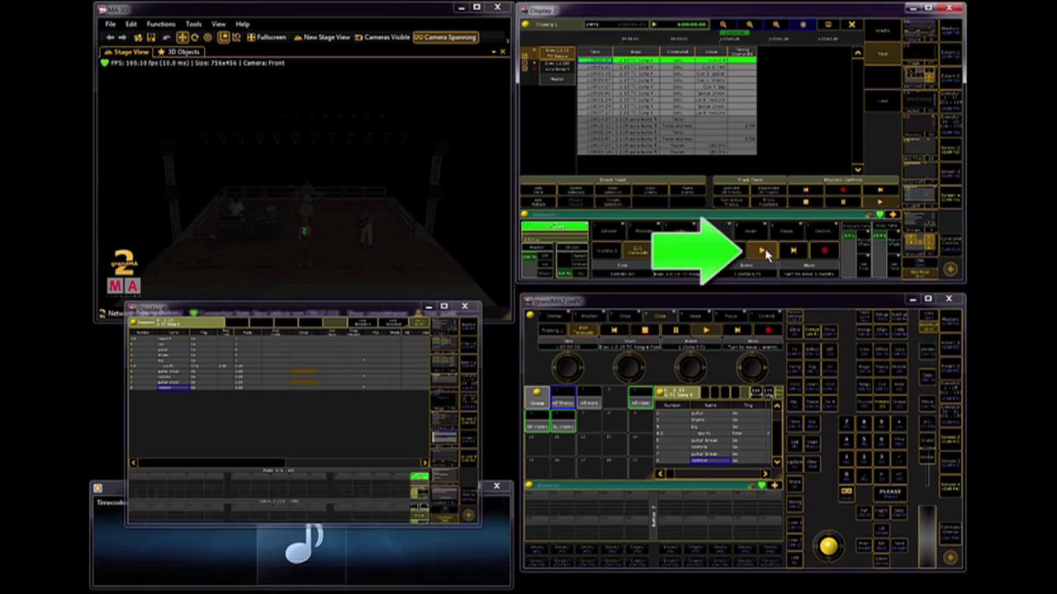